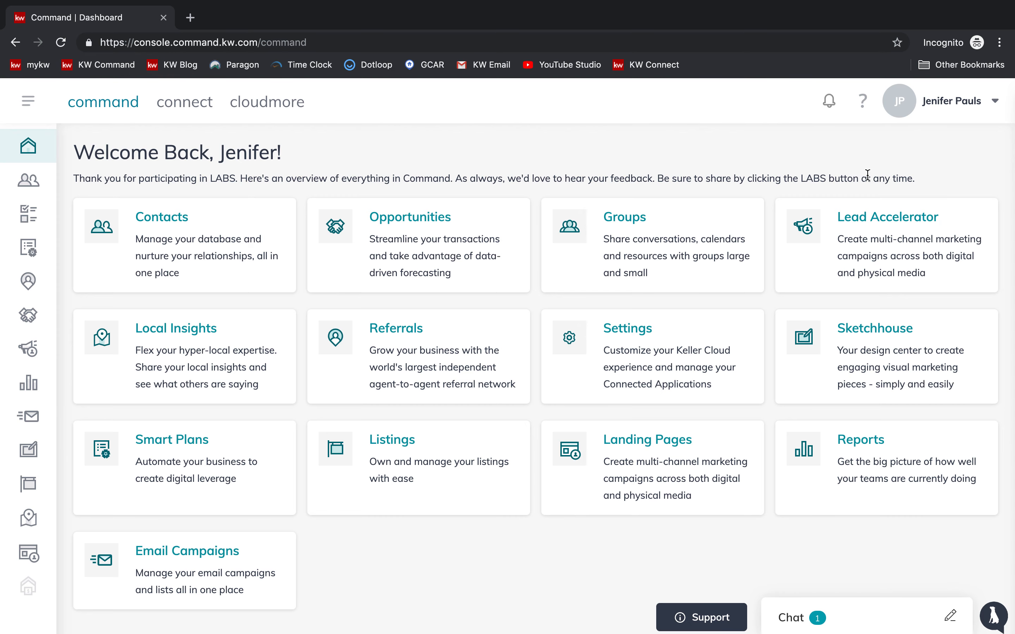
Open Lead Accelerator and start a new Social Ad campaign.
click(840, 227)
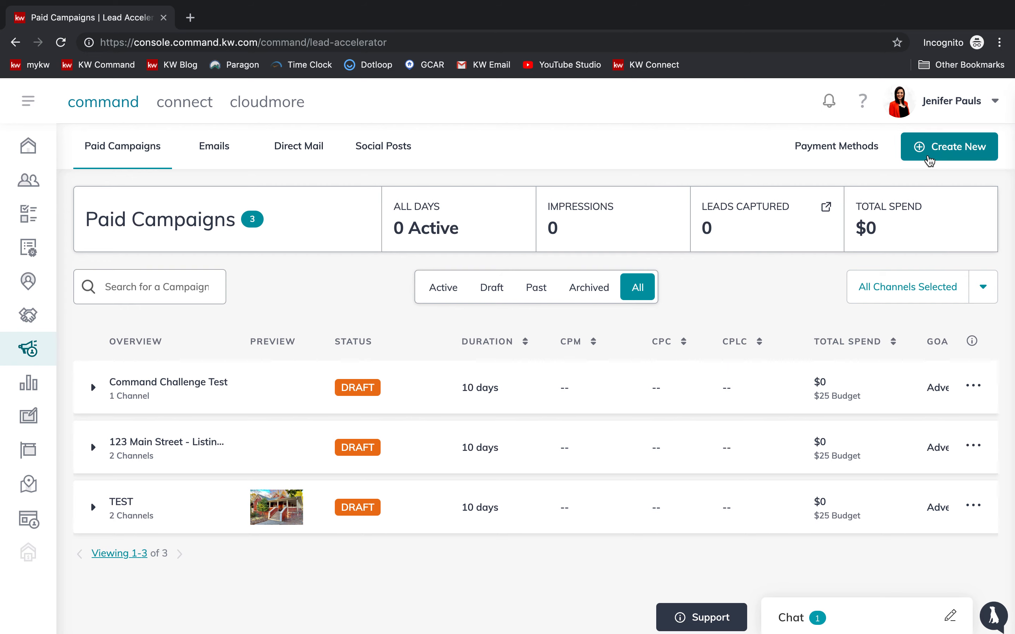
click(929, 159)
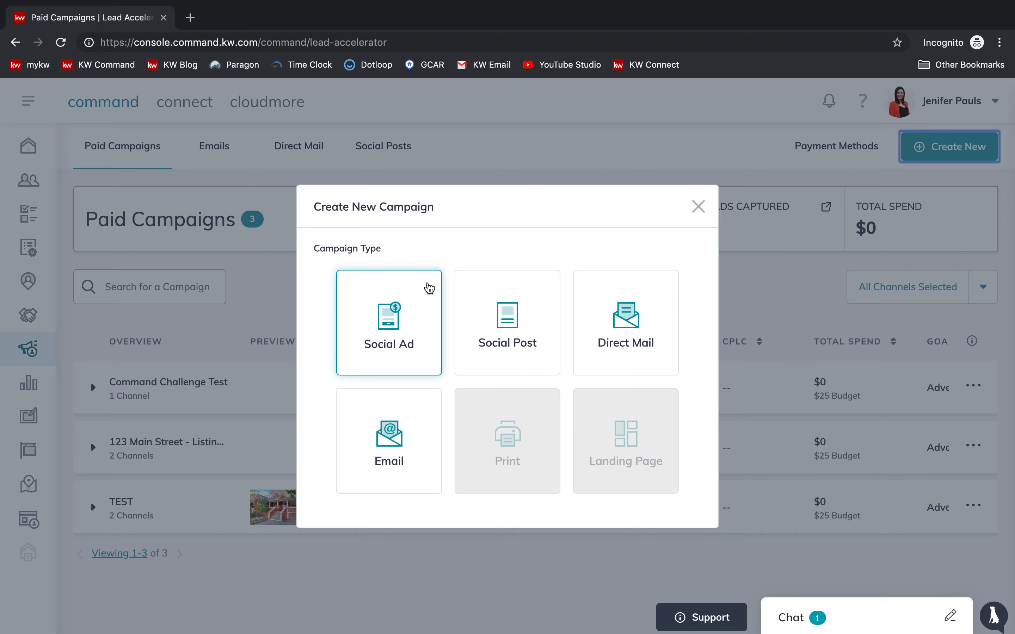
click(420, 303)
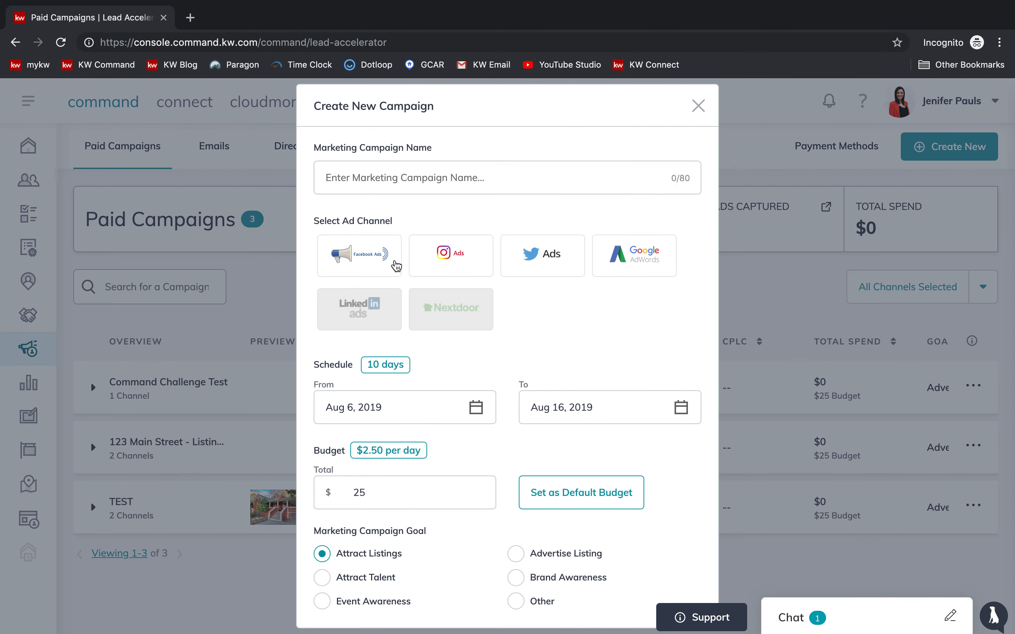
Choose Facebook Ads as the channel, name the marketing campaign Test, and proceed to its configuration.
click(394, 263)
click(383, 172)
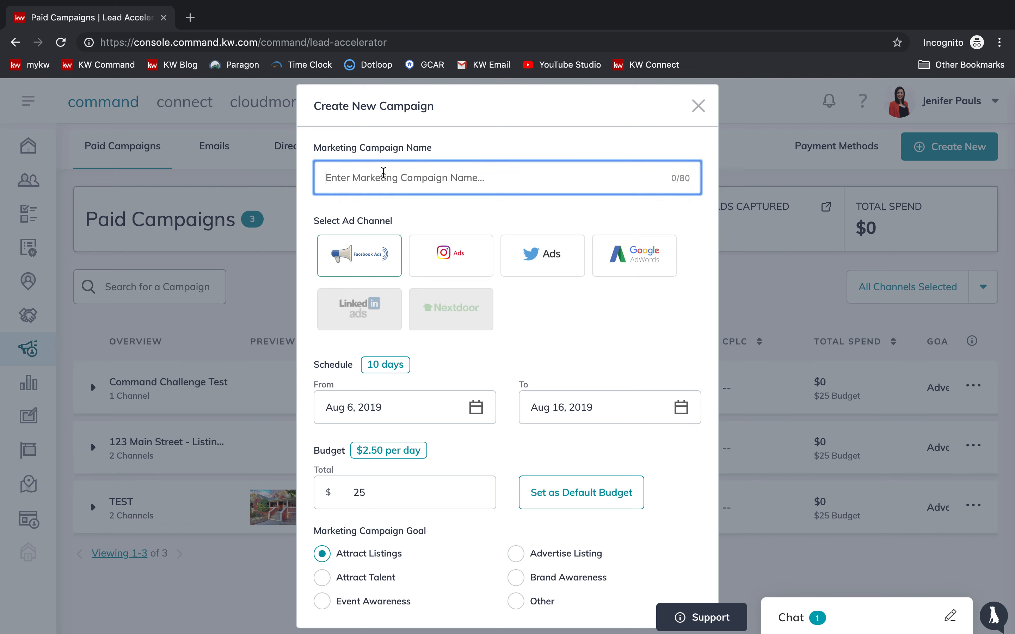
text(Test)
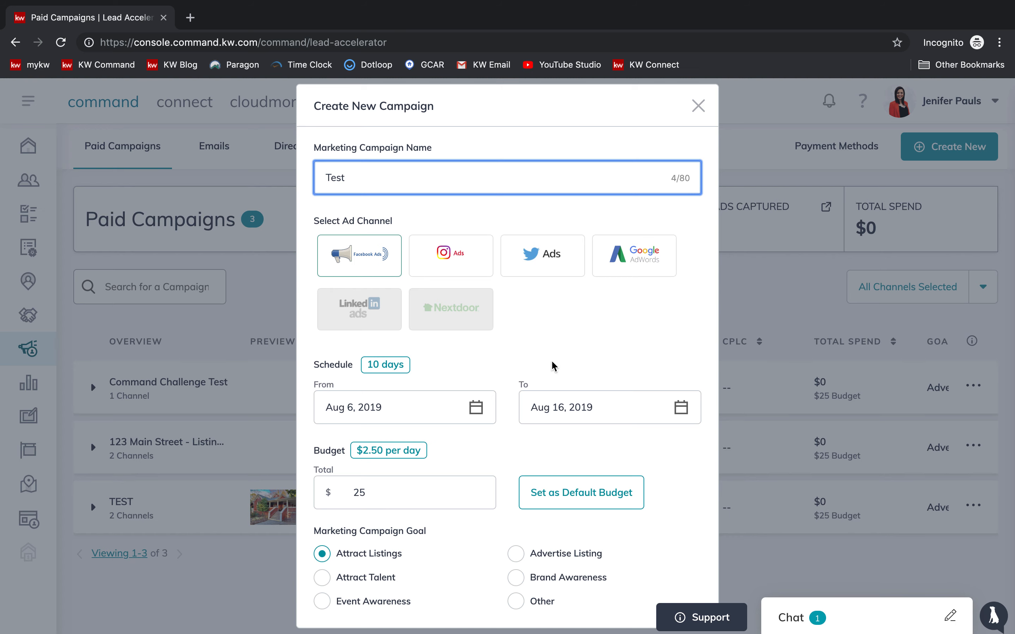
scroll(553, 366, down, 2)
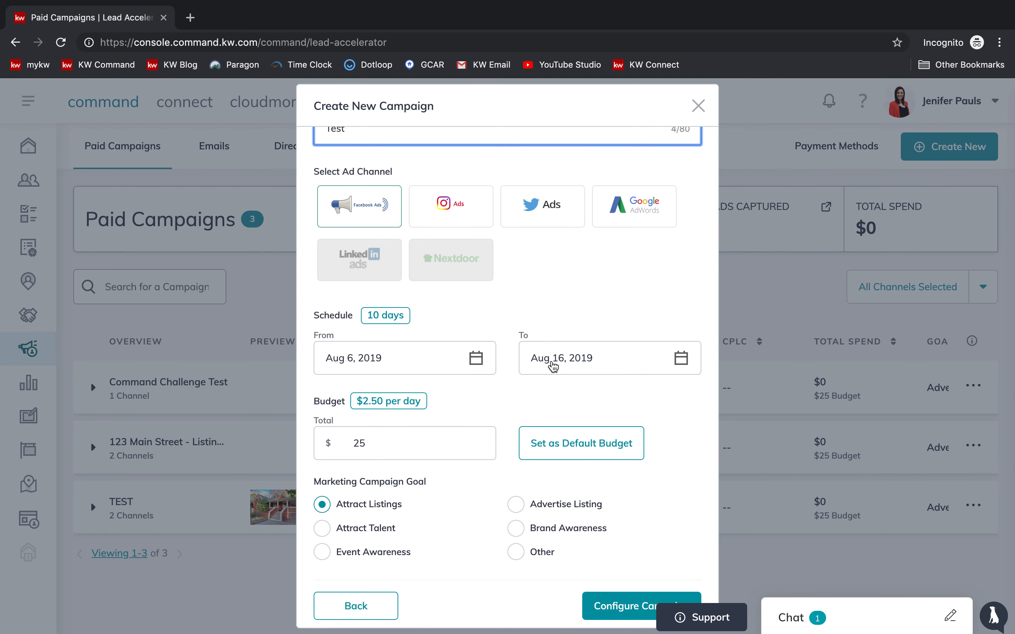
scroll(553, 366, down, 1)
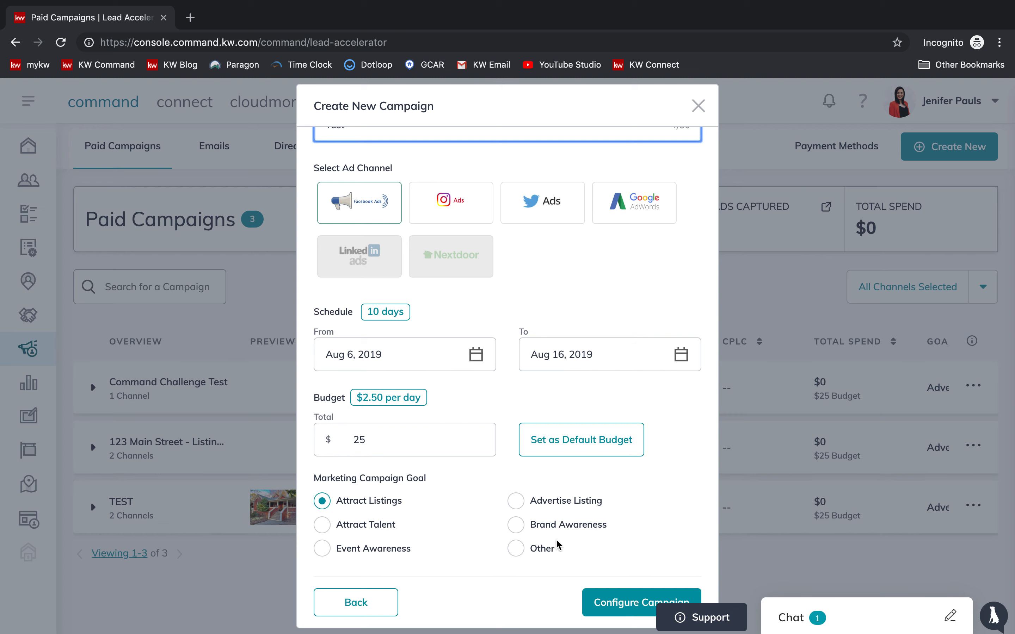
click(611, 614)
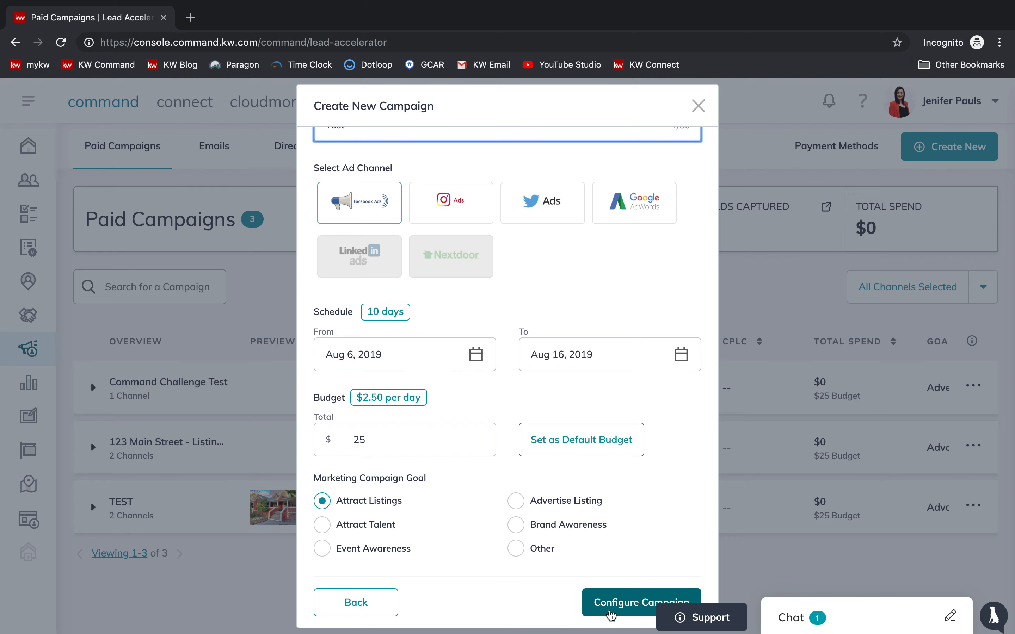
click(611, 615)
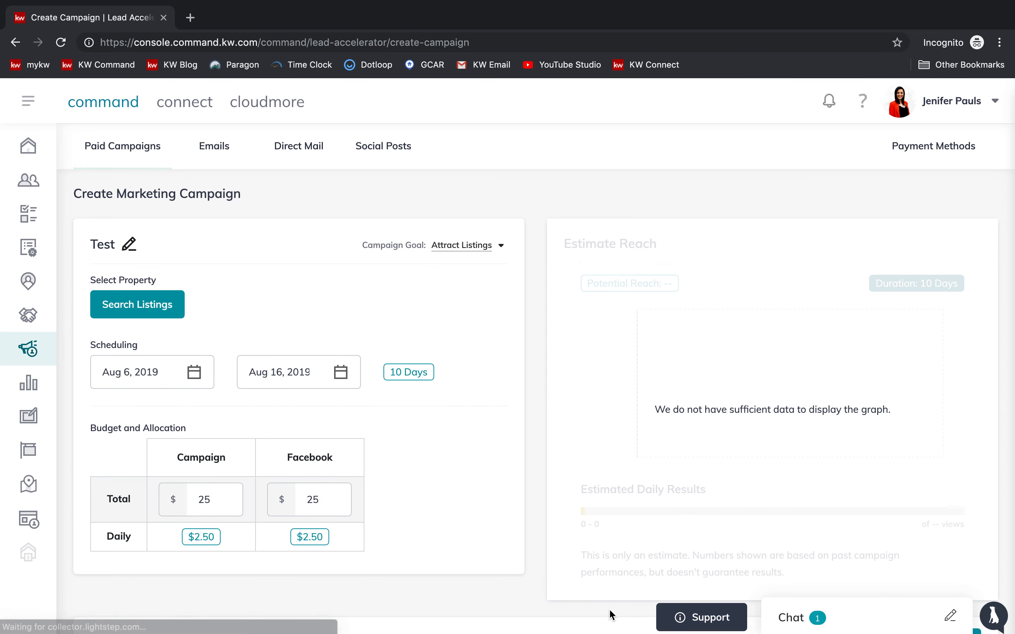
In the Facebook ad's Advance Targeting section, enable Target my Database and disable Custom Audience.
scroll(223, 427, down, 9)
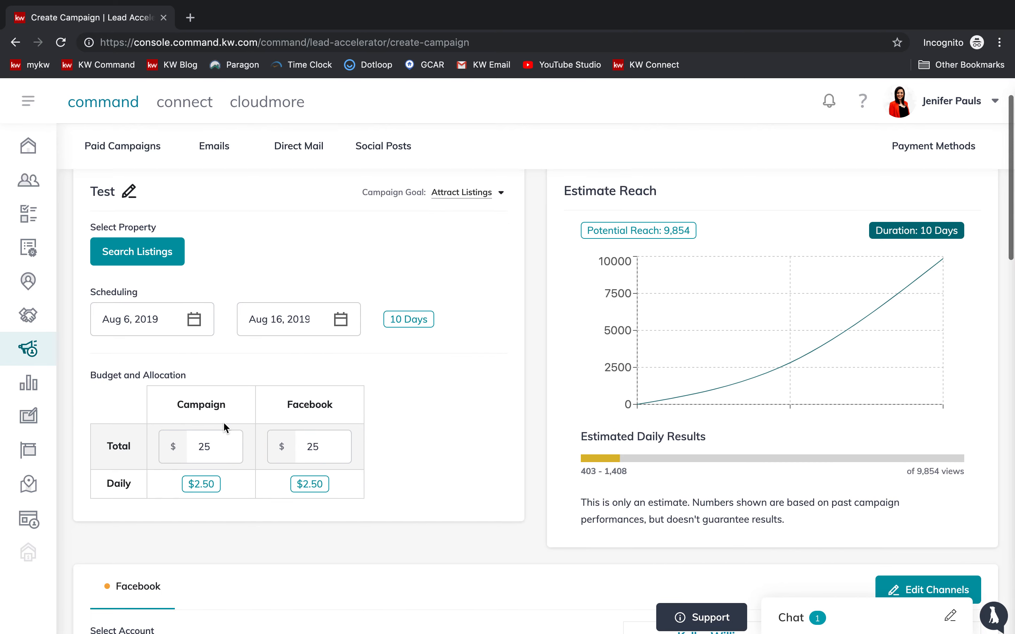
scroll(226, 423, down, 6)
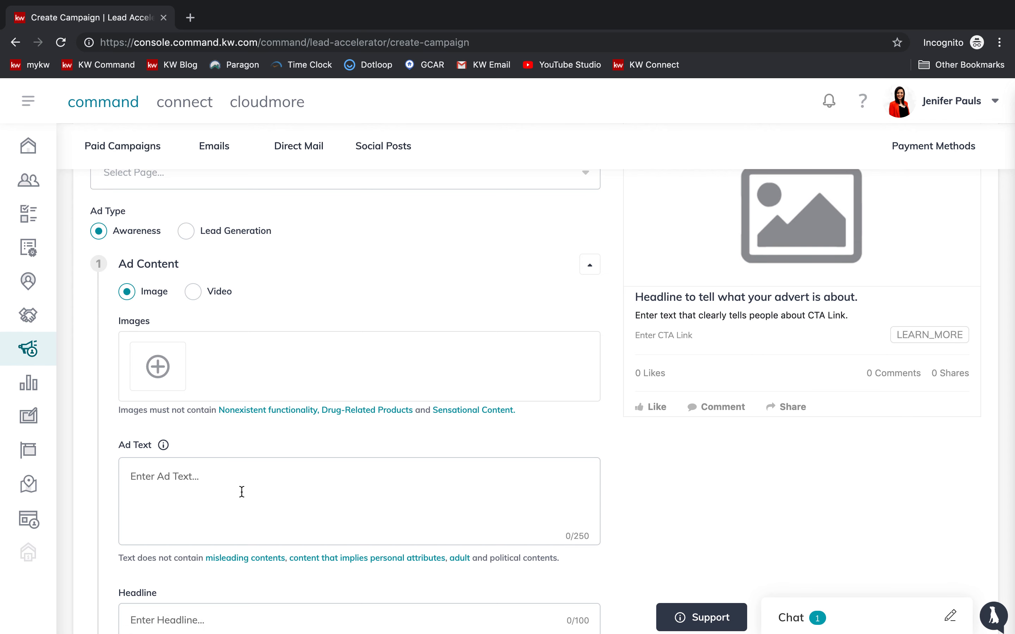
scroll(242, 492, down, 7)
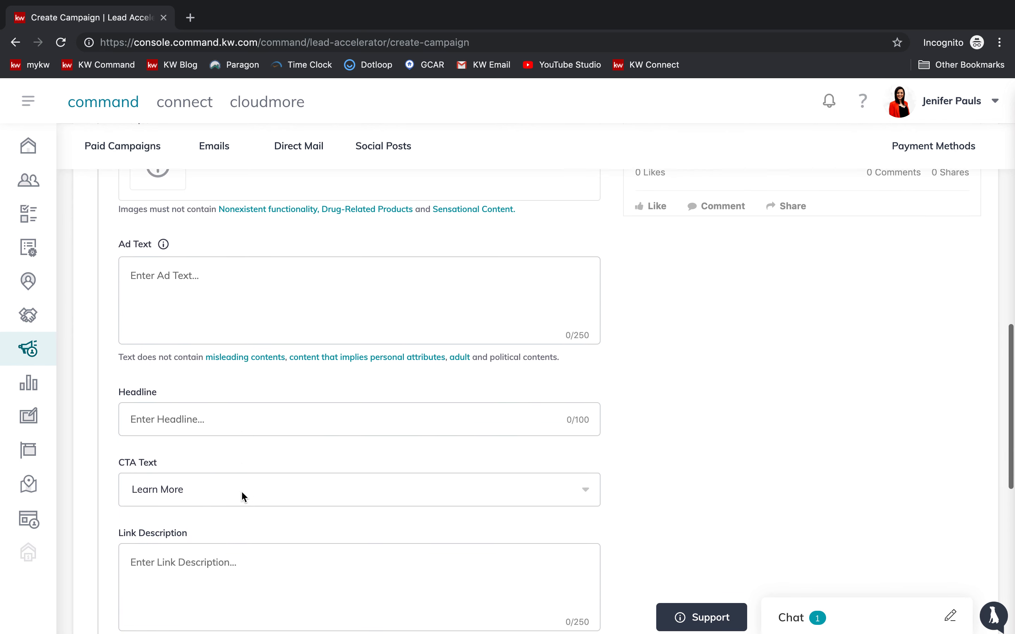
scroll(241, 491, down, 5)
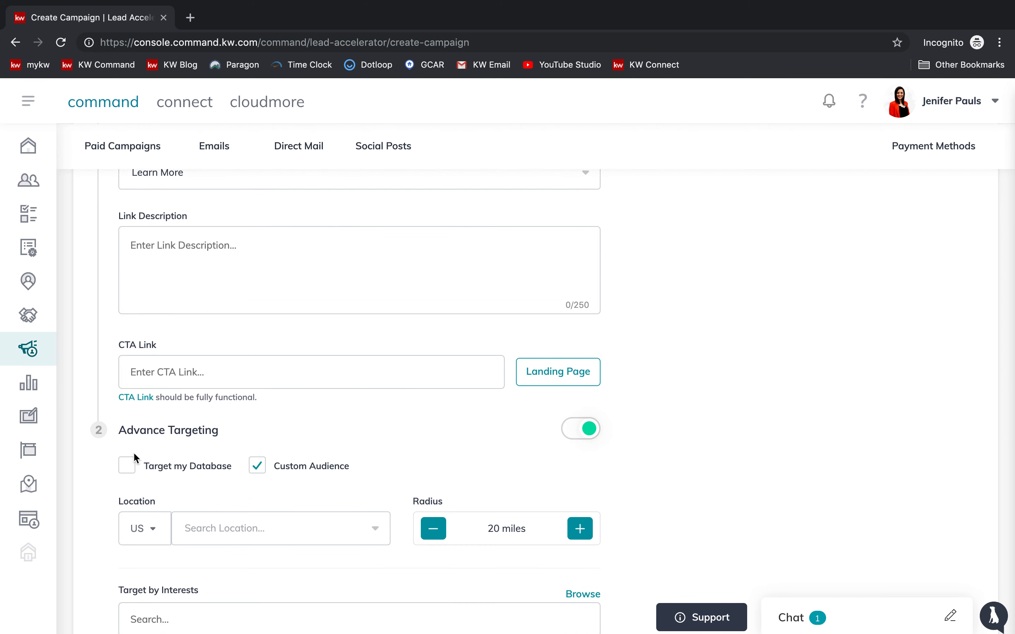
scroll(212, 447, down, 1)
scroll(211, 448, down, 3)
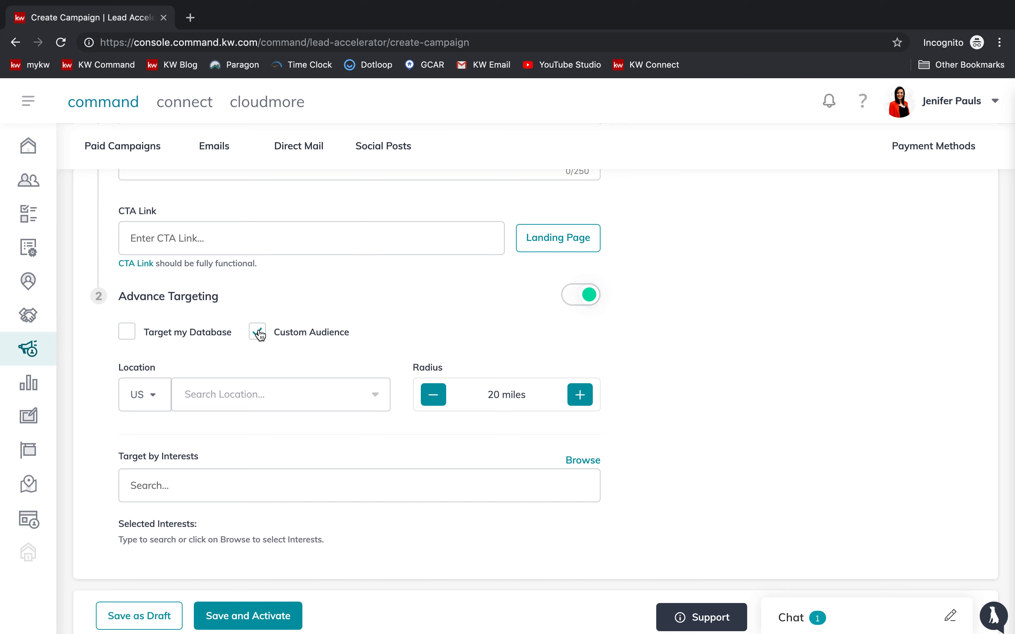
click(259, 333)
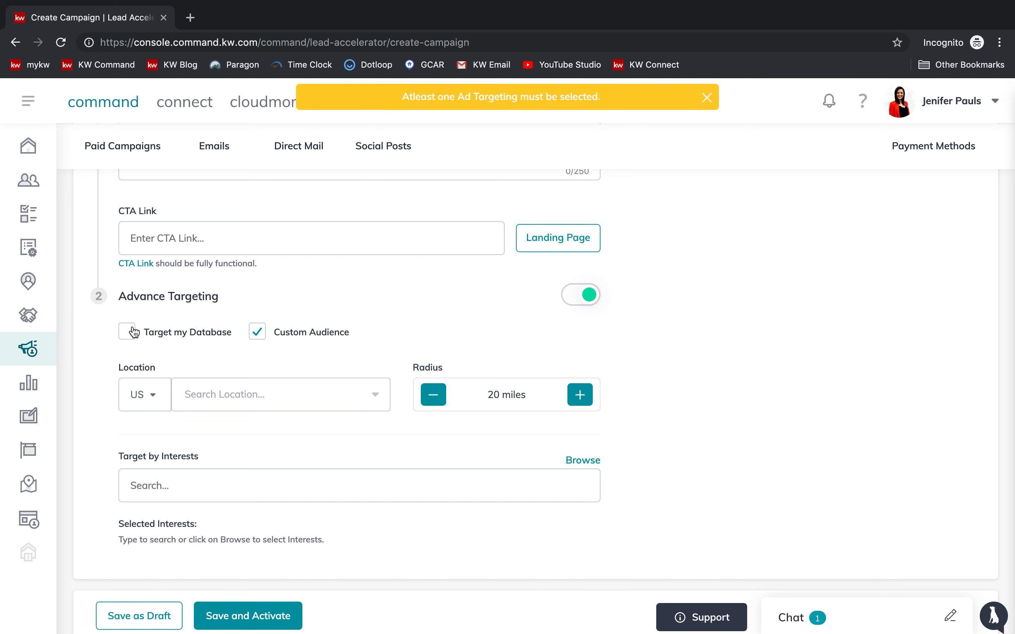
click(130, 334)
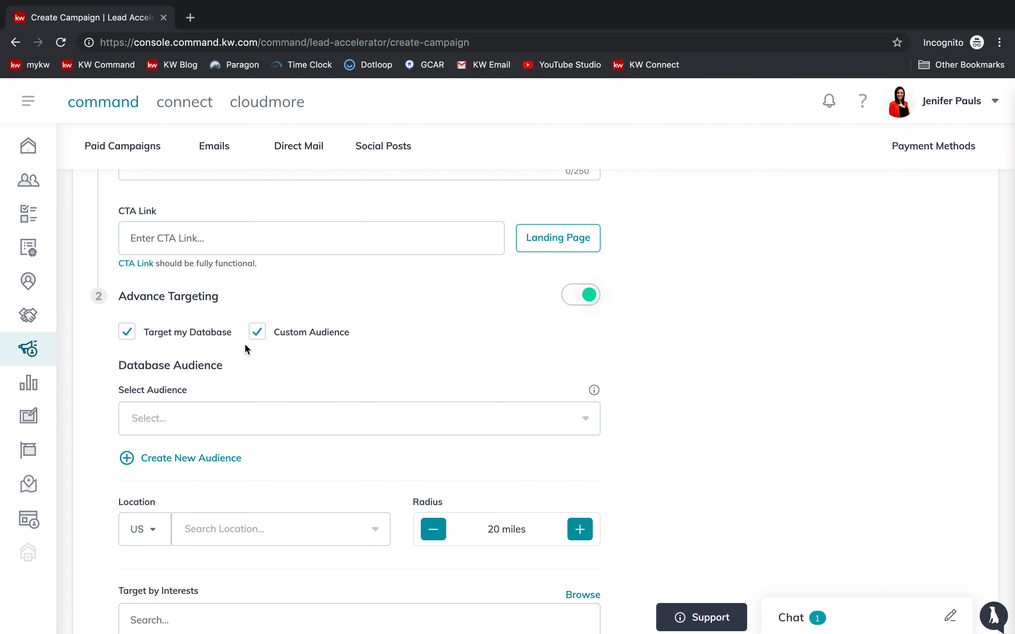
click(256, 334)
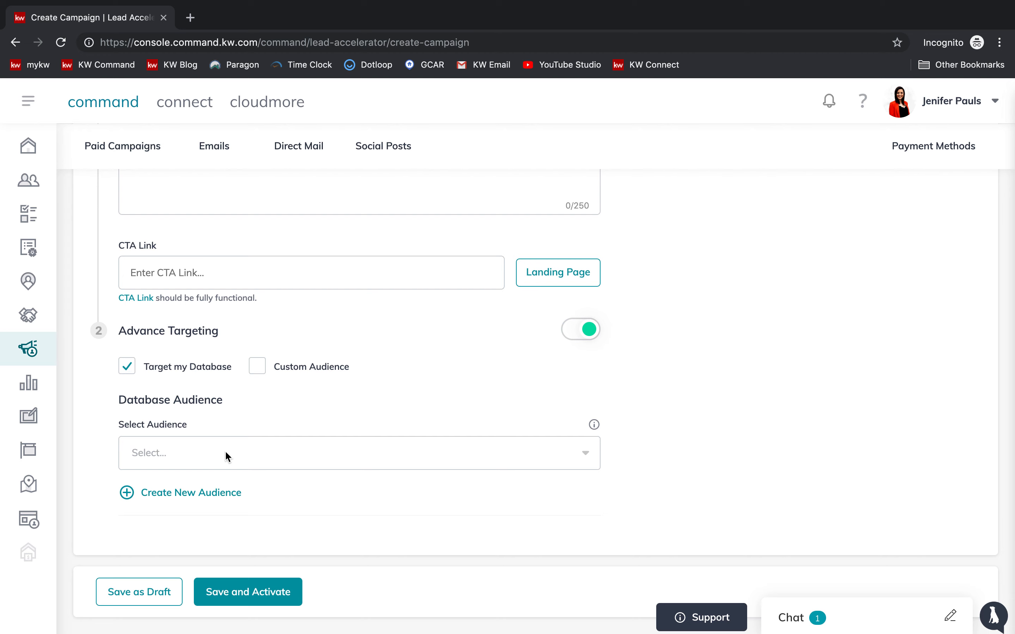
Begin a new database audience named Command Challenge Test and include the KW tag.
click(208, 493)
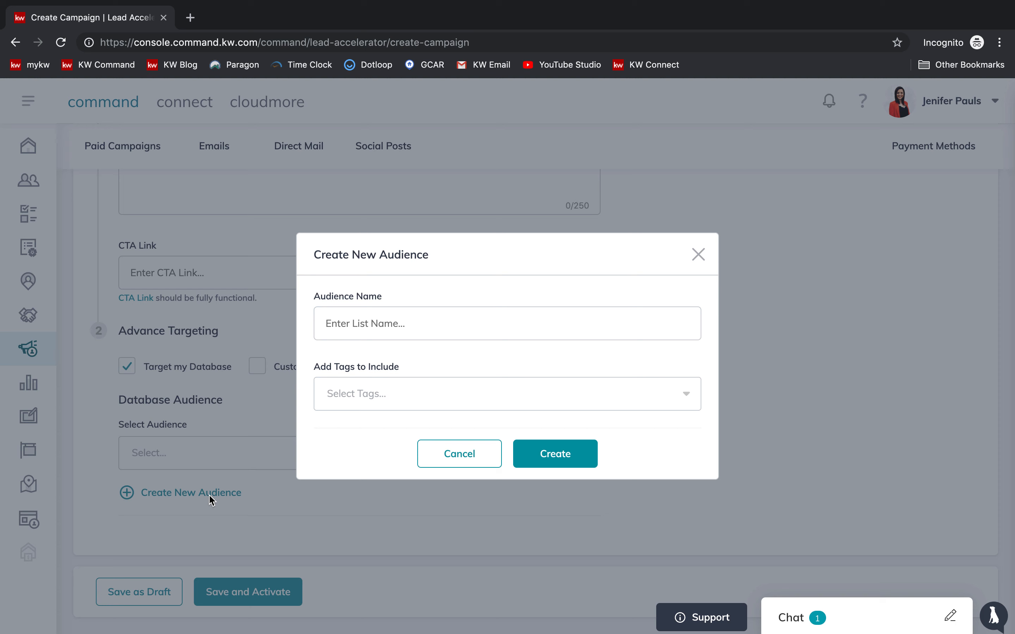
click(354, 335)
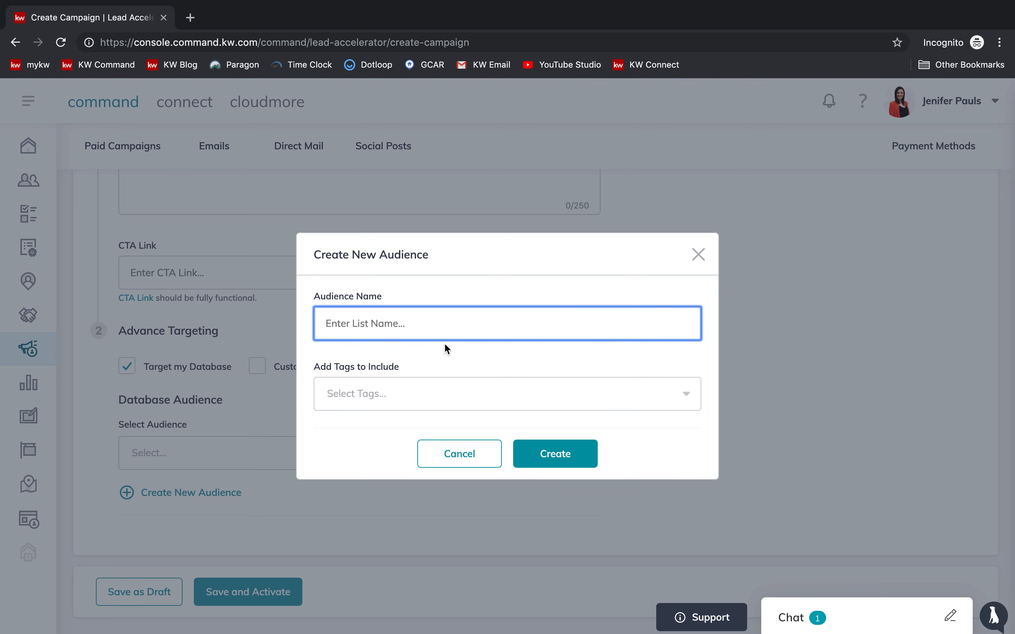
text(Command Challenge Test)
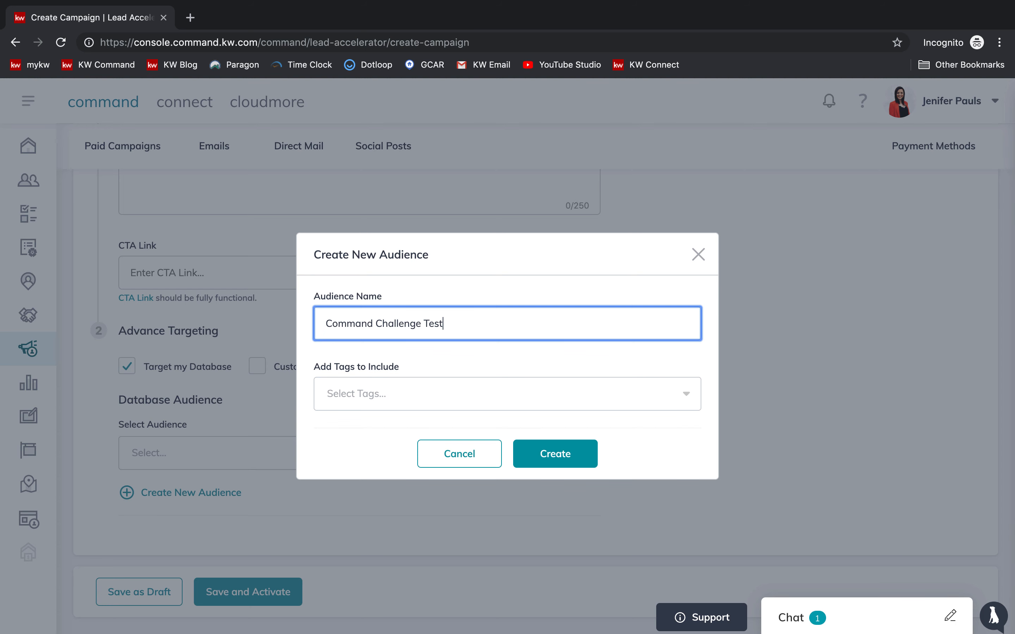
click(341, 394)
scroll(367, 344, down, 3)
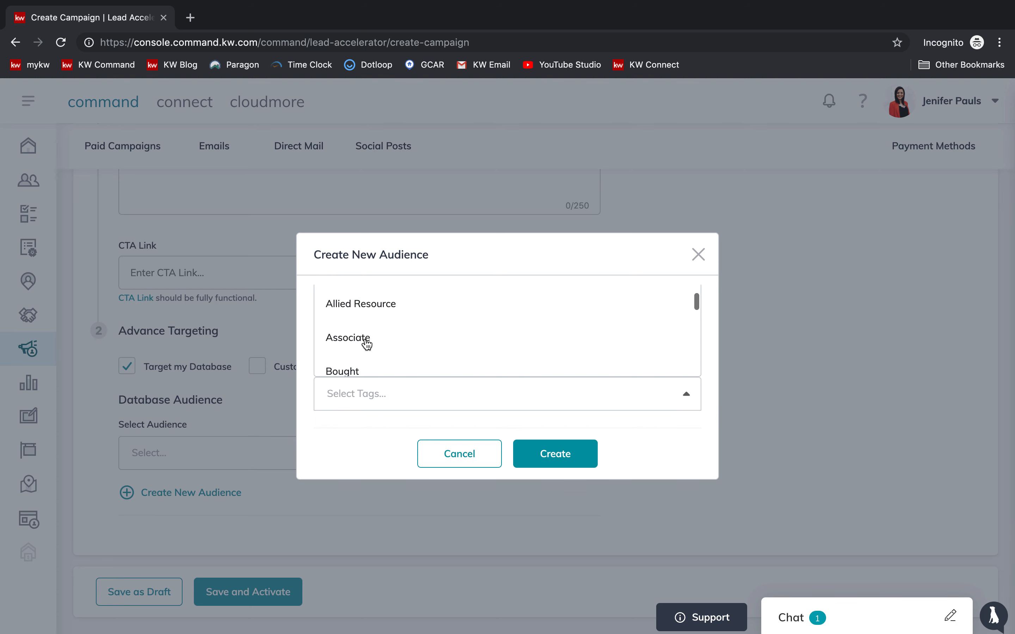
scroll(367, 343, down, 4)
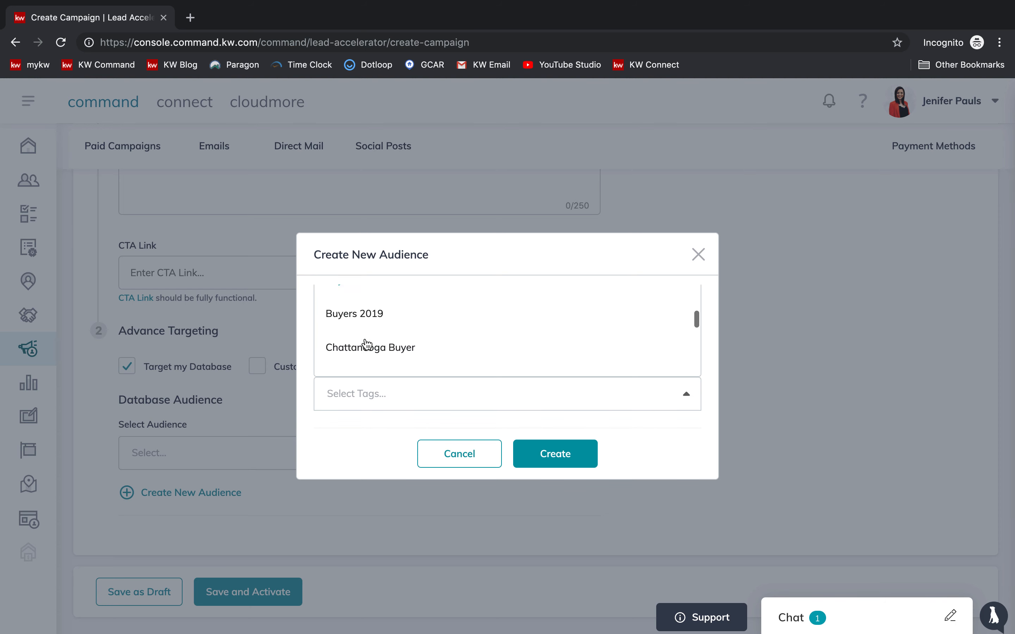
scroll(367, 344, down, 1)
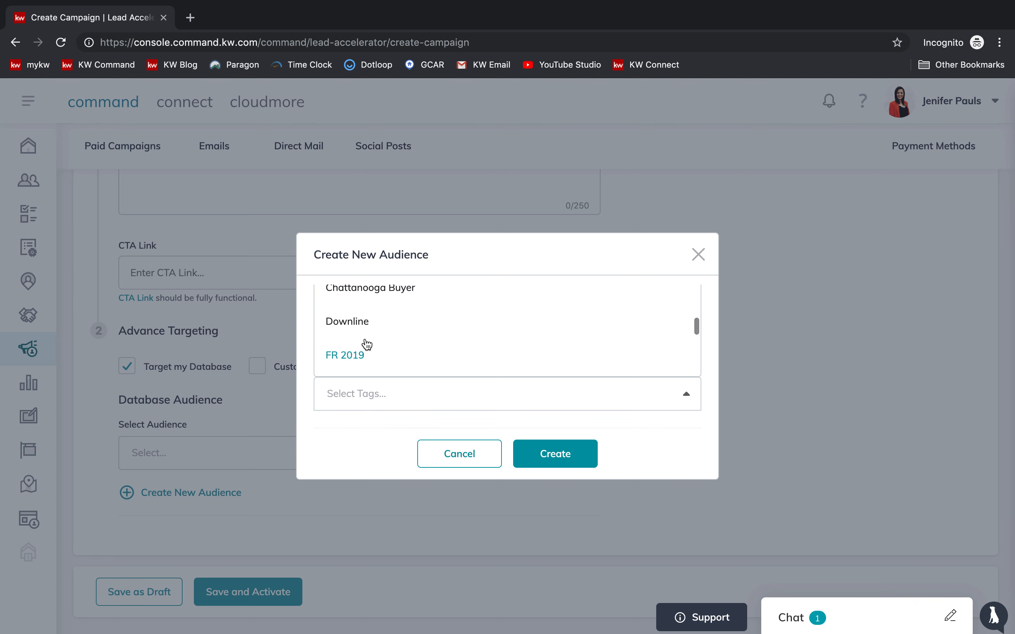
scroll(366, 344, down, 5)
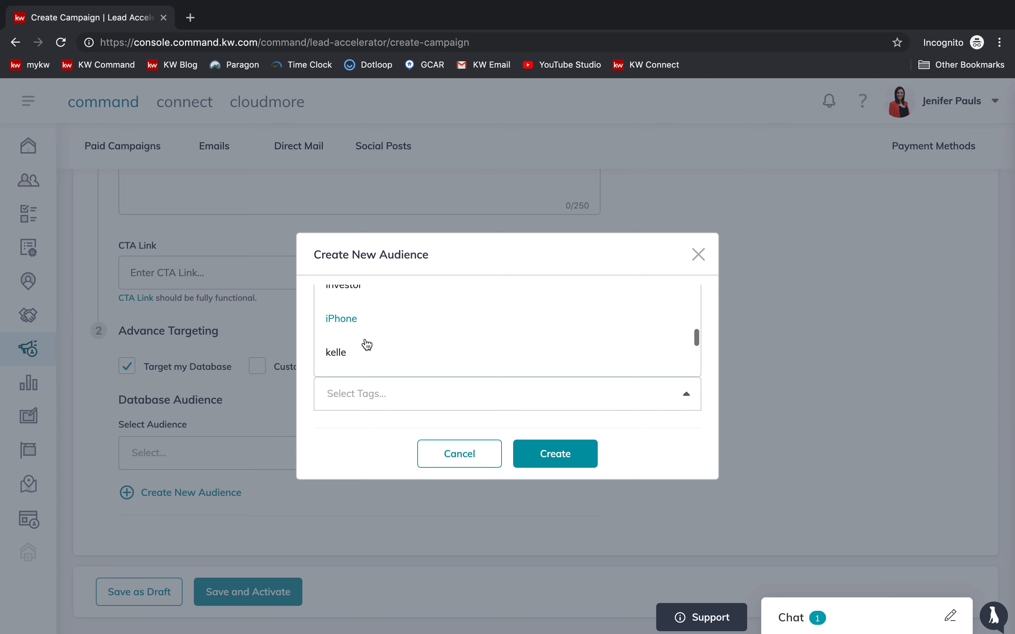
click(365, 330)
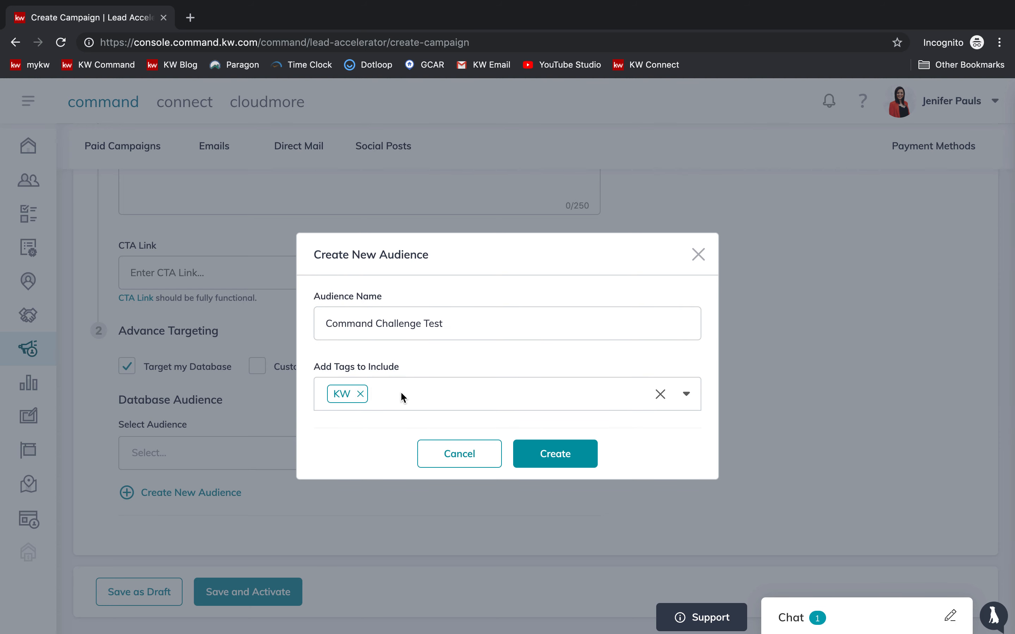
Add the KW Agent and KW Cleveland tags to the new audience and create it.
click(686, 394)
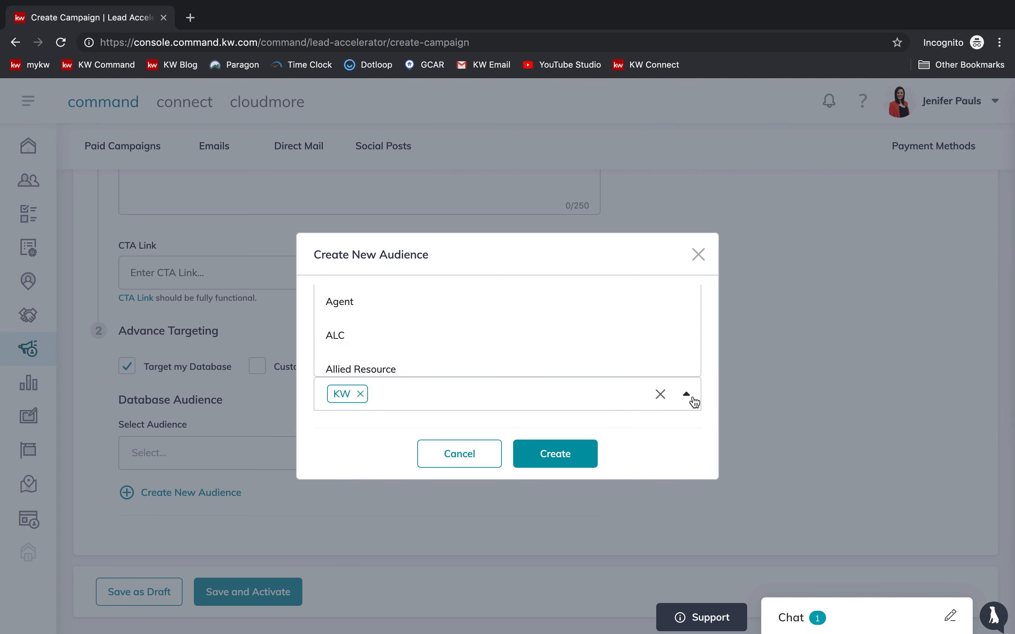
scroll(444, 363, down, 8)
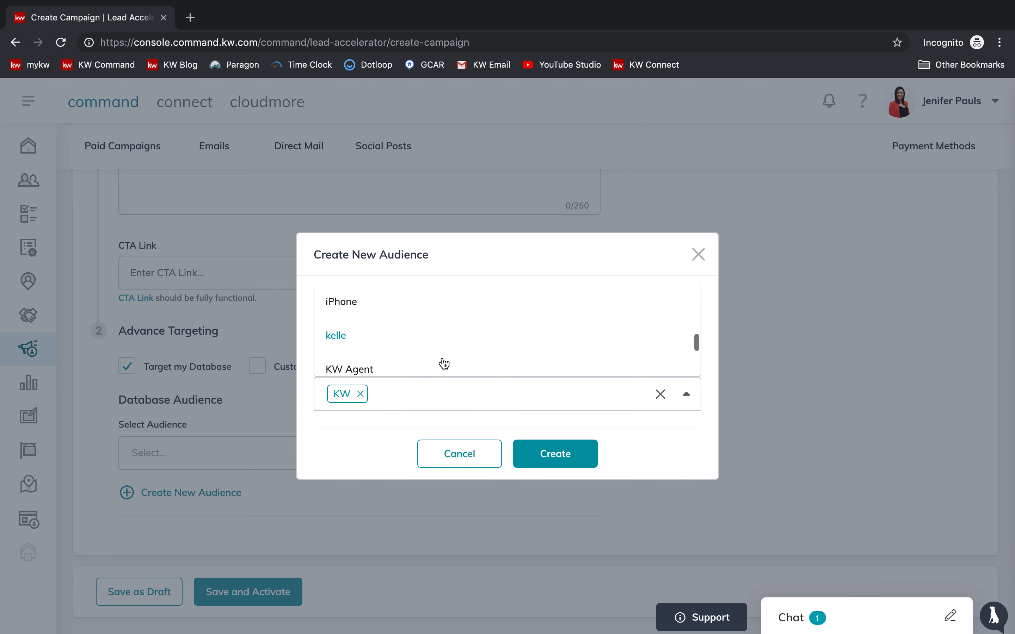
click(444, 363)
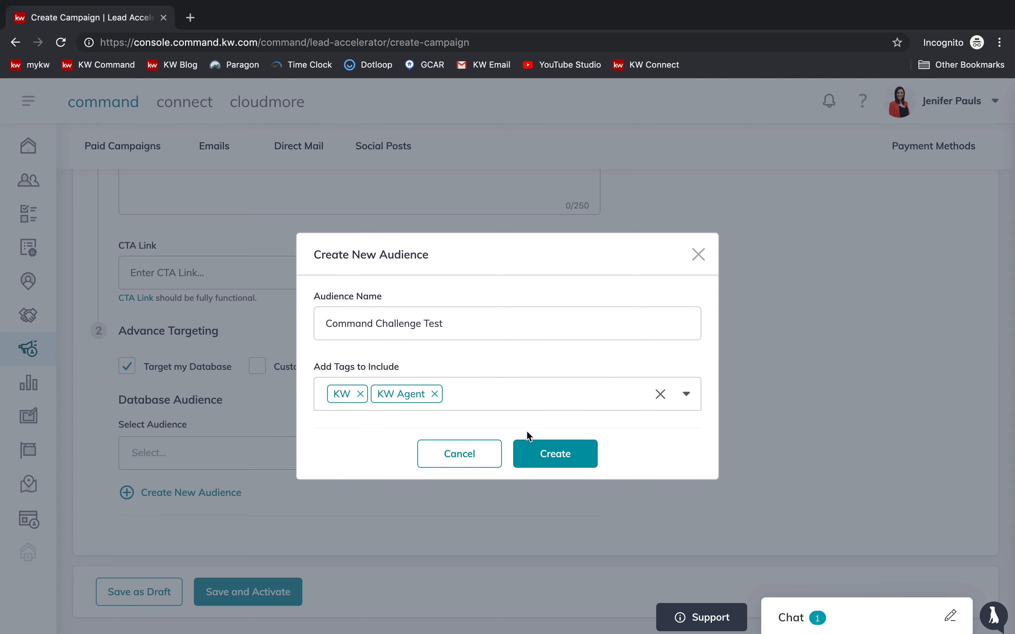
click(687, 394)
scroll(434, 365, down, 7)
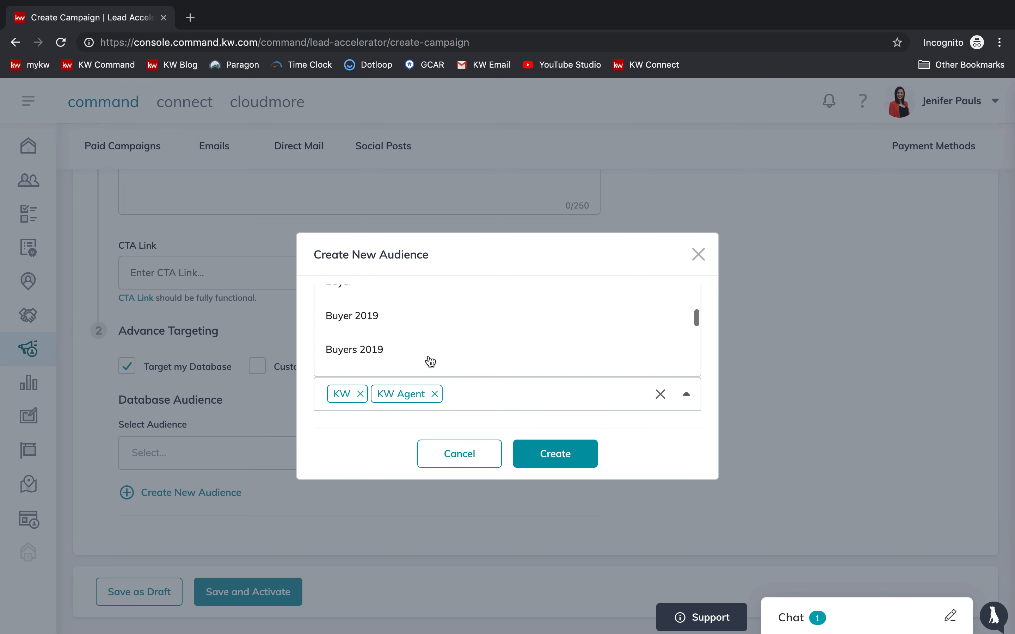
scroll(429, 361, down, 5)
scroll(424, 336, up, 2)
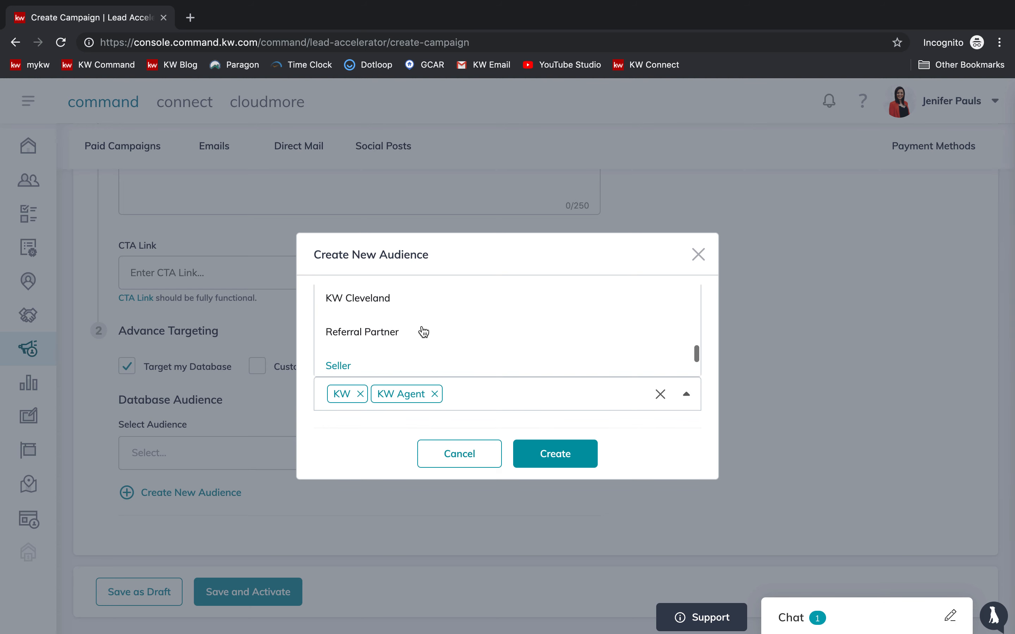
click(416, 295)
click(582, 455)
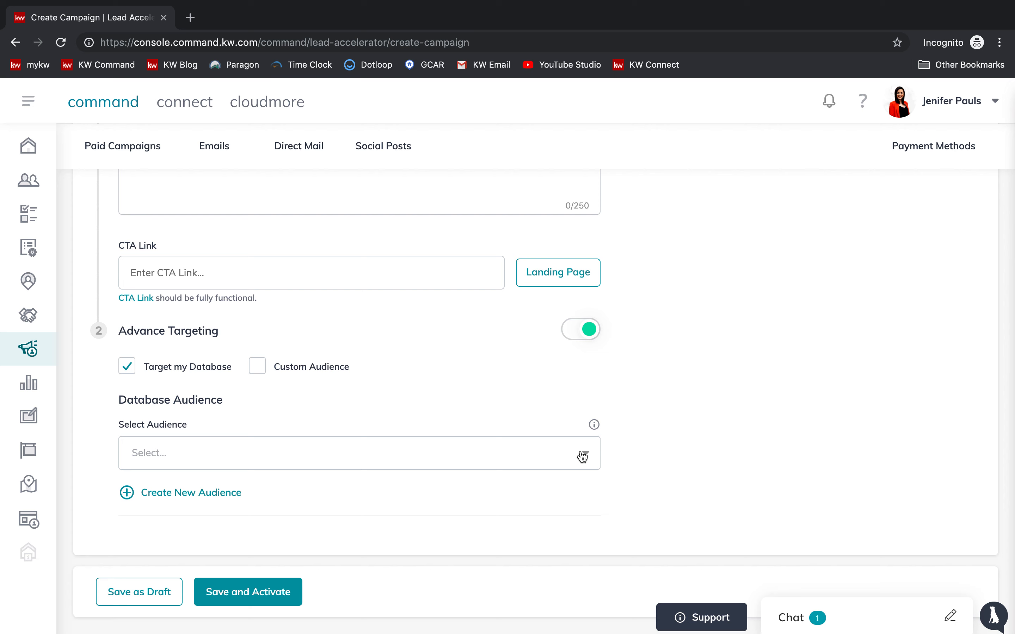
Try to select the Command Challenge Test audience as the ad's database audience.
click(583, 457)
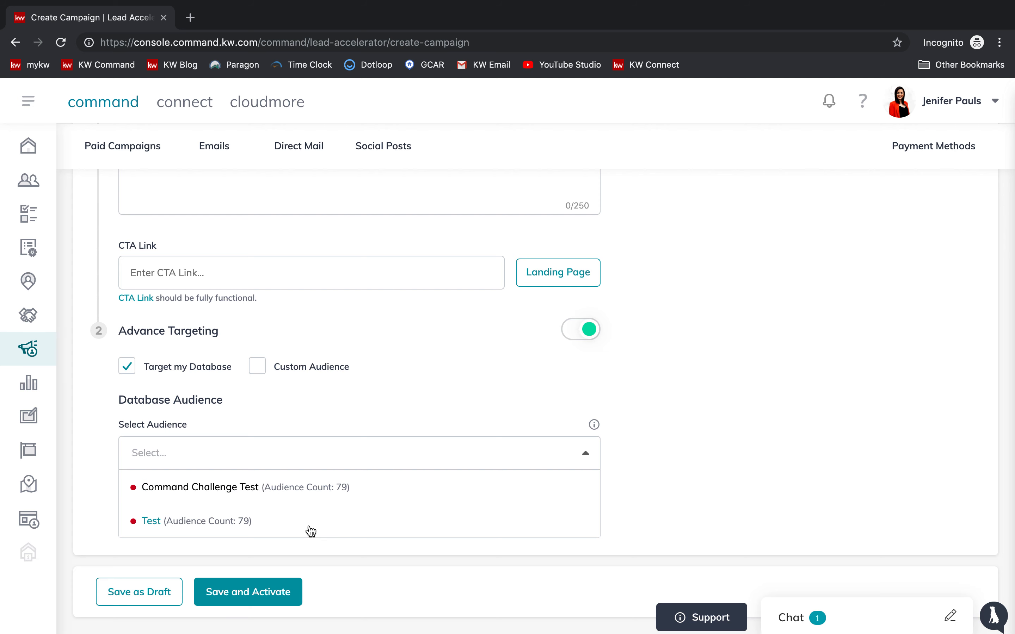
click(335, 497)
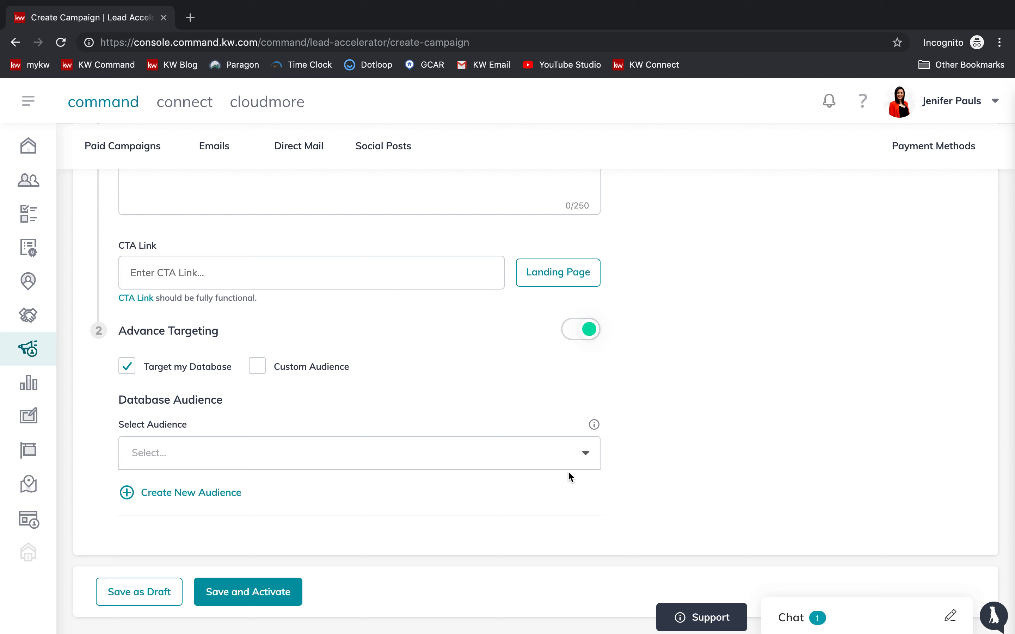
Check the status colors of the listed database audiences against the Select Audience information note.
click(578, 453)
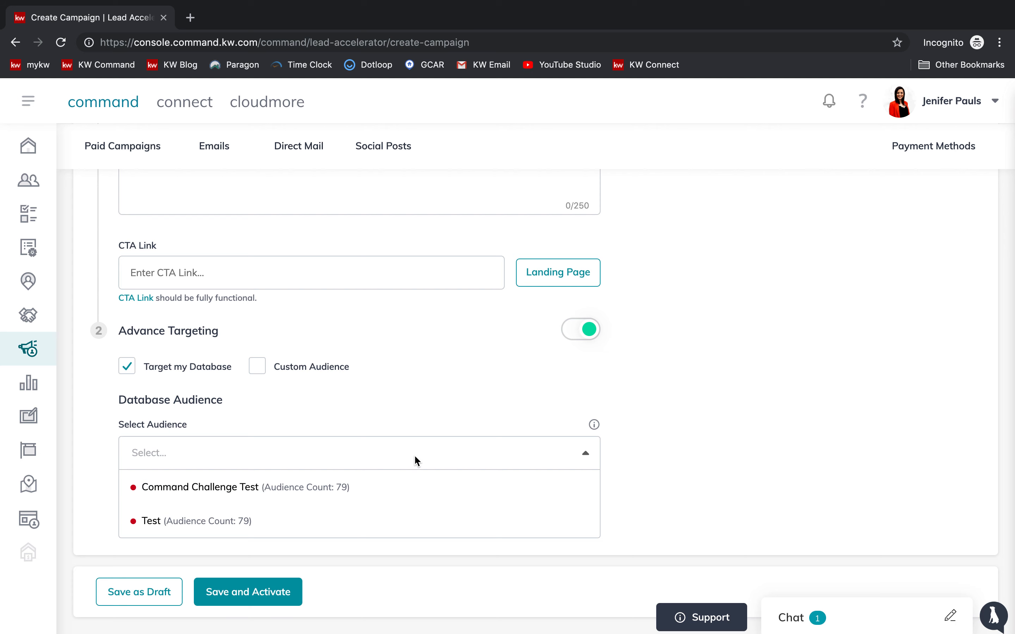
click(594, 425)
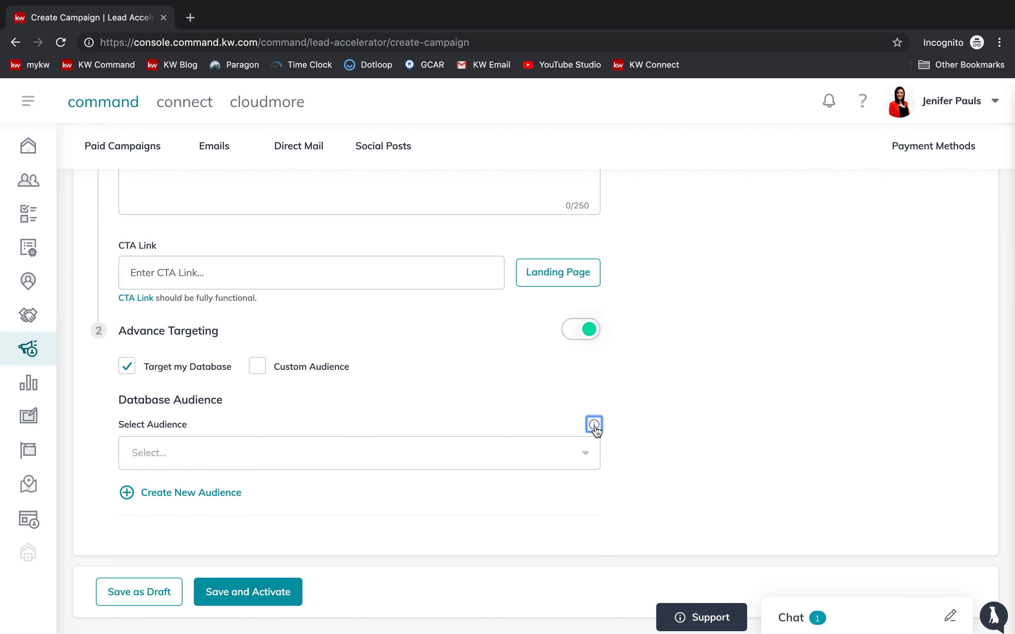
click(622, 437)
mouse_move(593, 426)
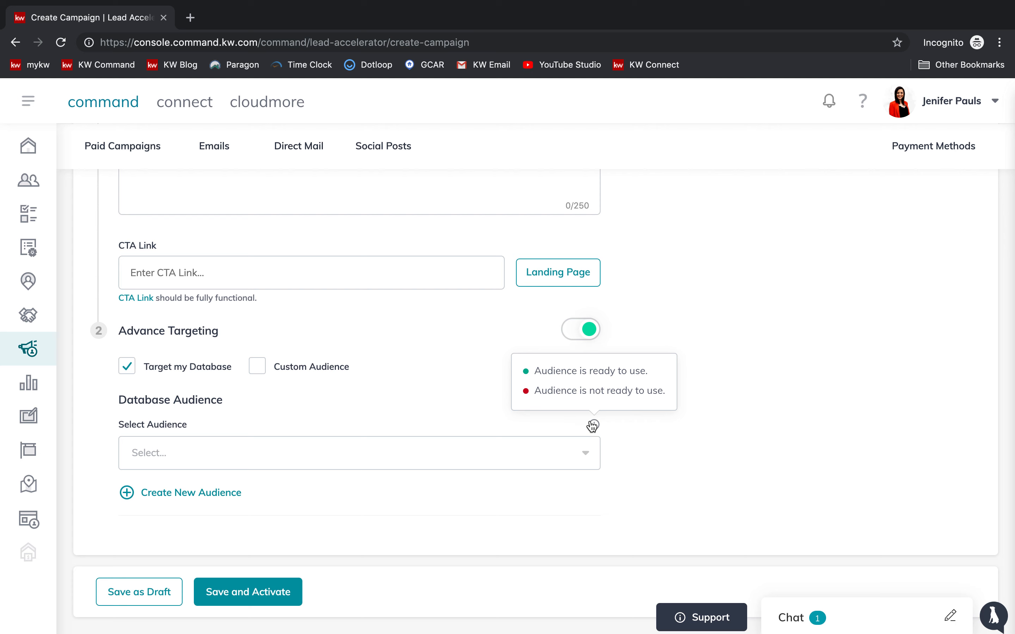
click(519, 460)
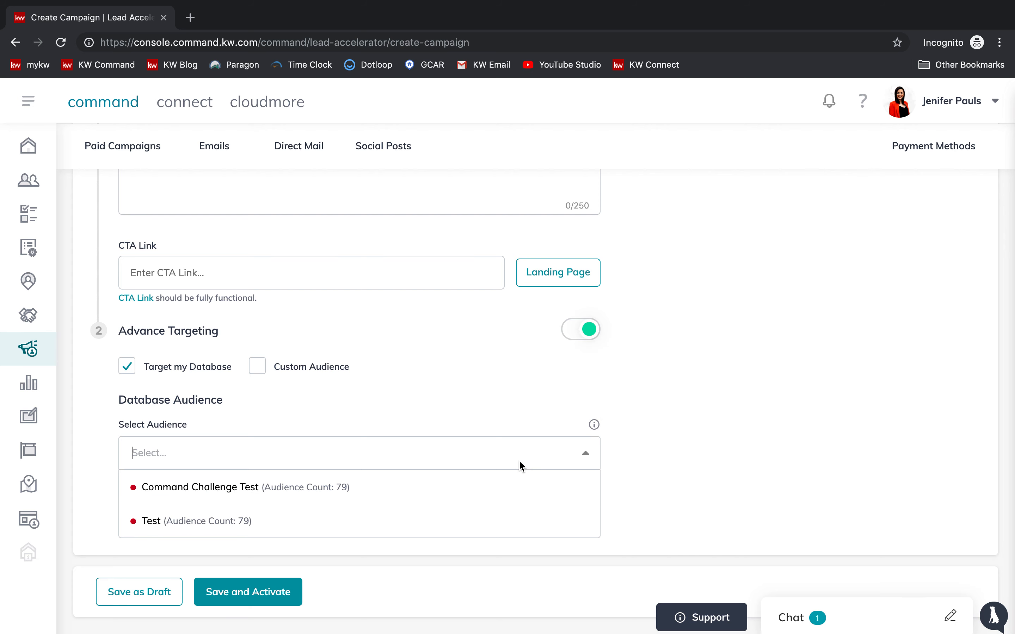
click(629, 414)
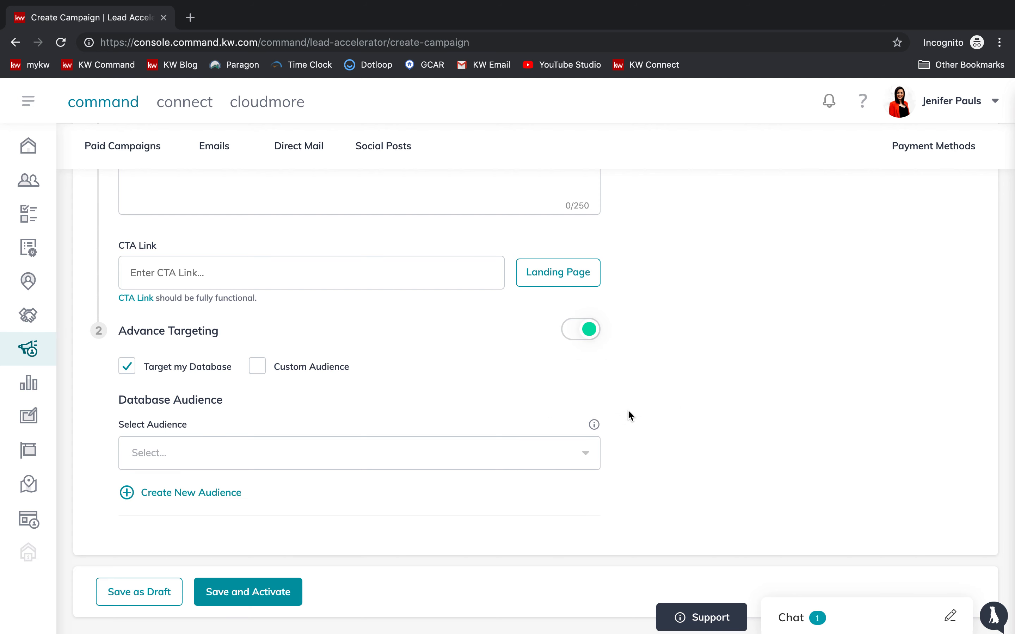